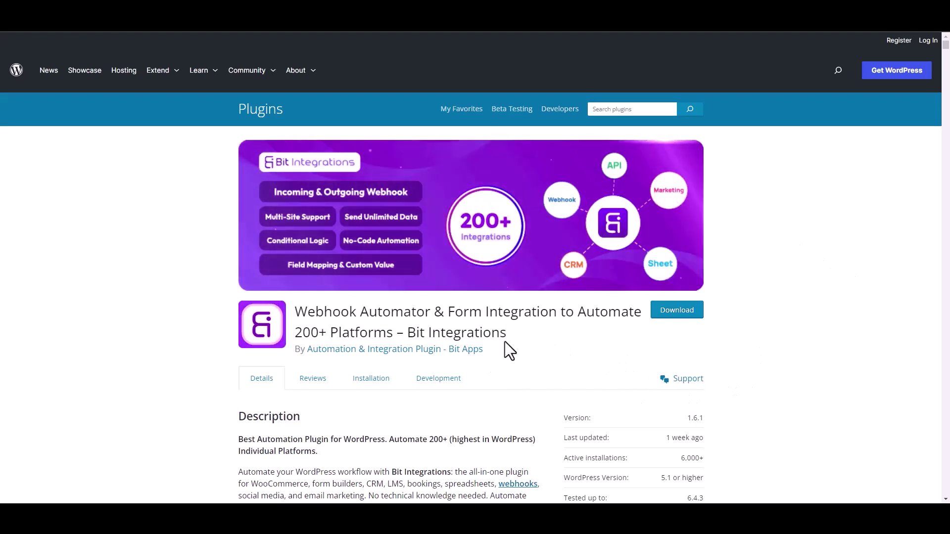
Create a new integration with WPFunnels as the trigger, copy its webhook URL and start fetching
{"action": "left_click_drag", "start_coordinate": [408, 333], "coordinate": [517, 343]}
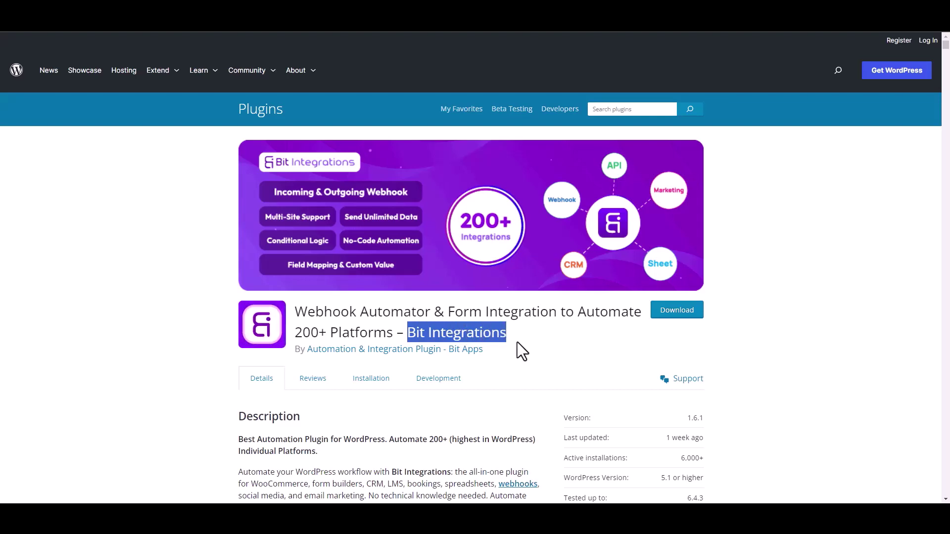
{"action": "left_click", "coordinate": [524, 346]}
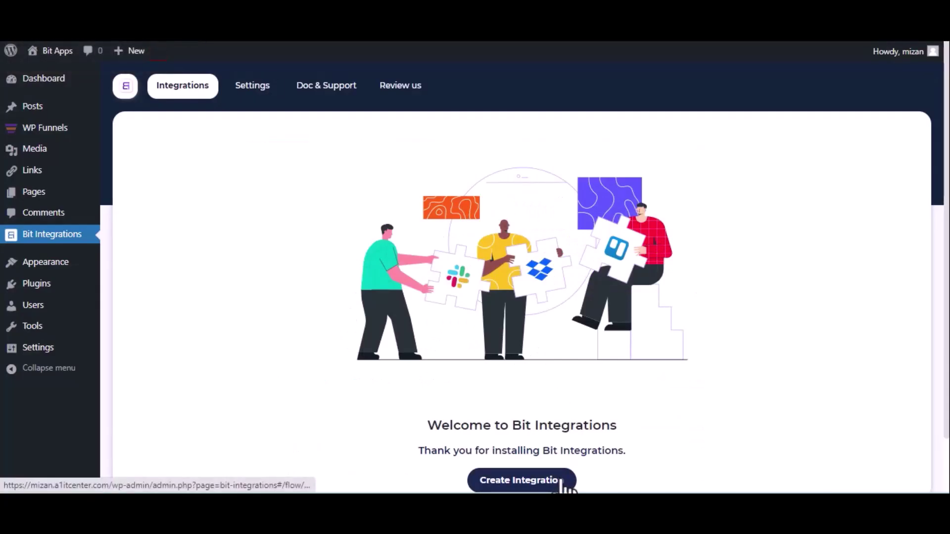
{"action": "left_click", "coordinate": [563, 482]}
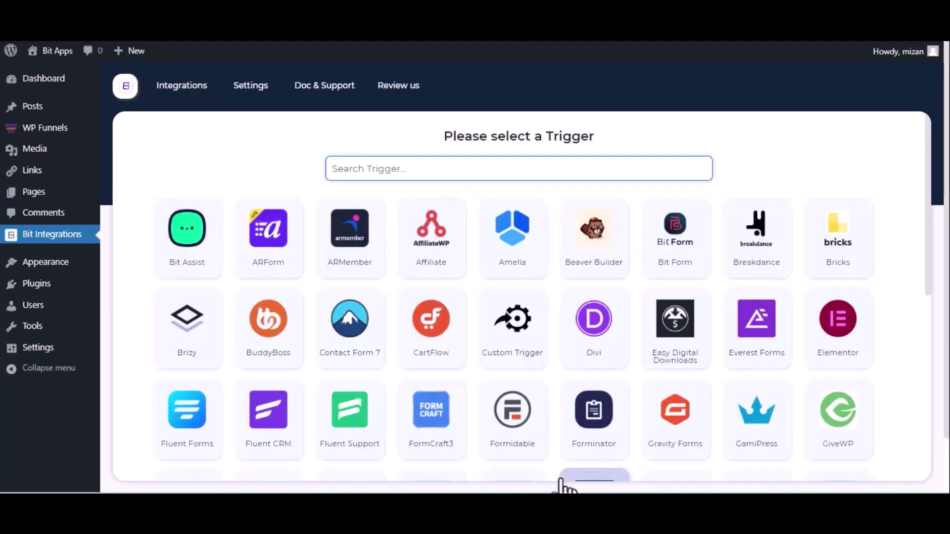
{"action": "type", "text": "wp"}
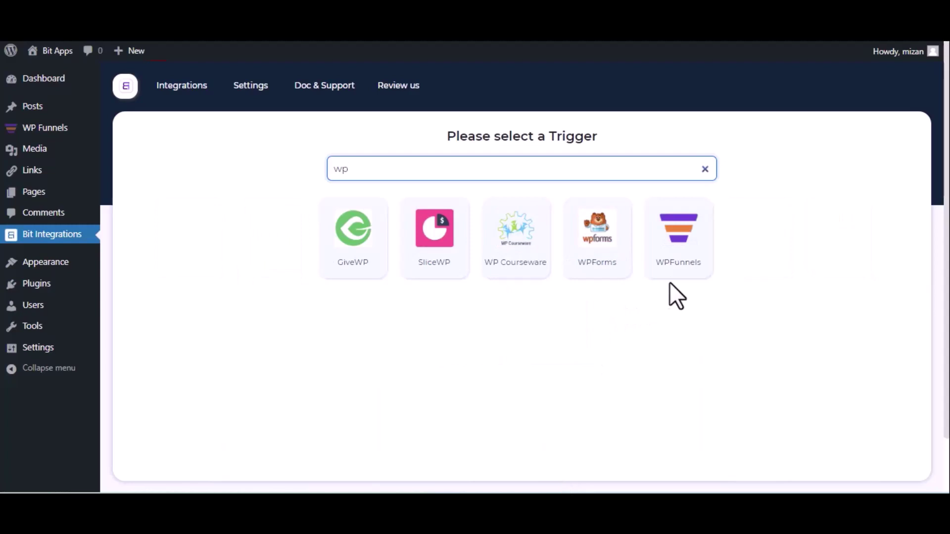
{"action": "left_click", "coordinate": [669, 277]}
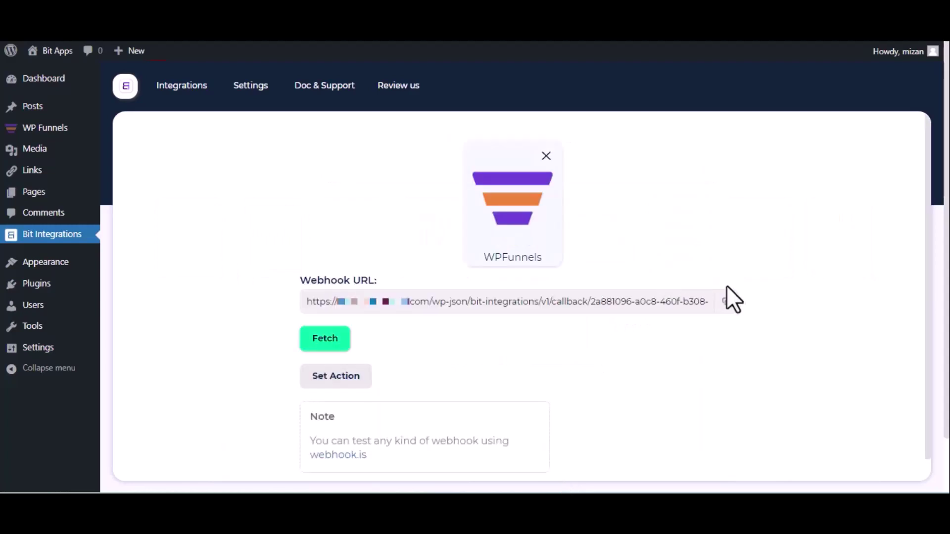
{"action": "left_click", "coordinate": [725, 304]}
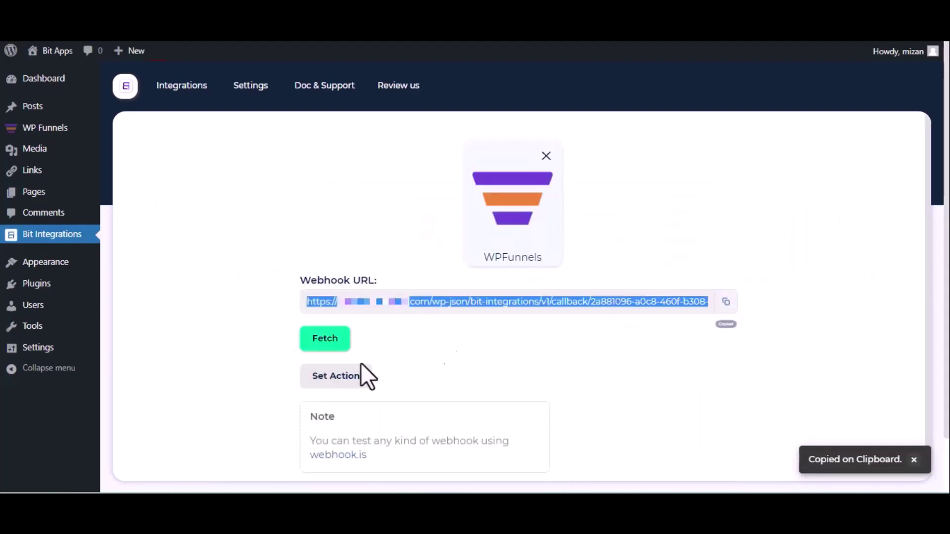
{"action": "left_click", "coordinate": [313, 347]}
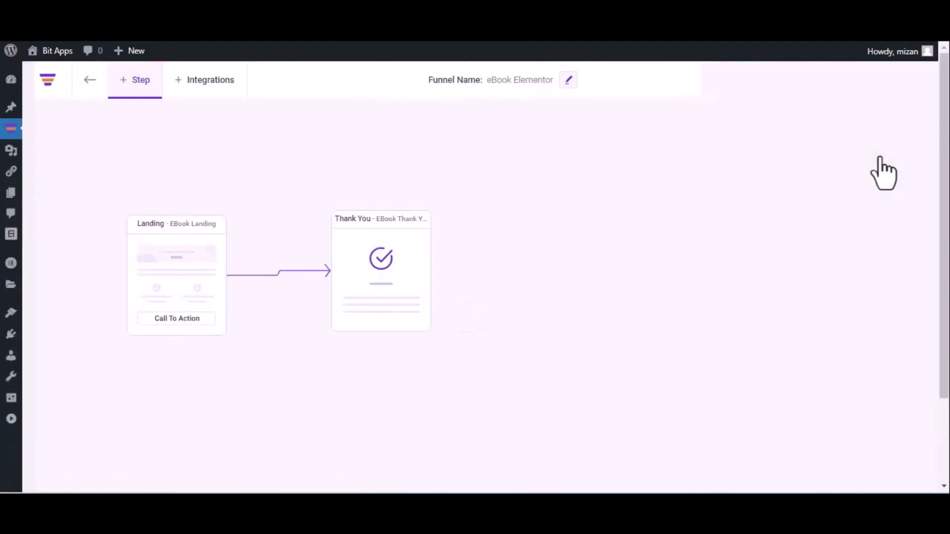
Open the eBook Elementor funnel's webhook settings from its extra options menu
{"action": "left_click", "coordinate": [923, 80]}
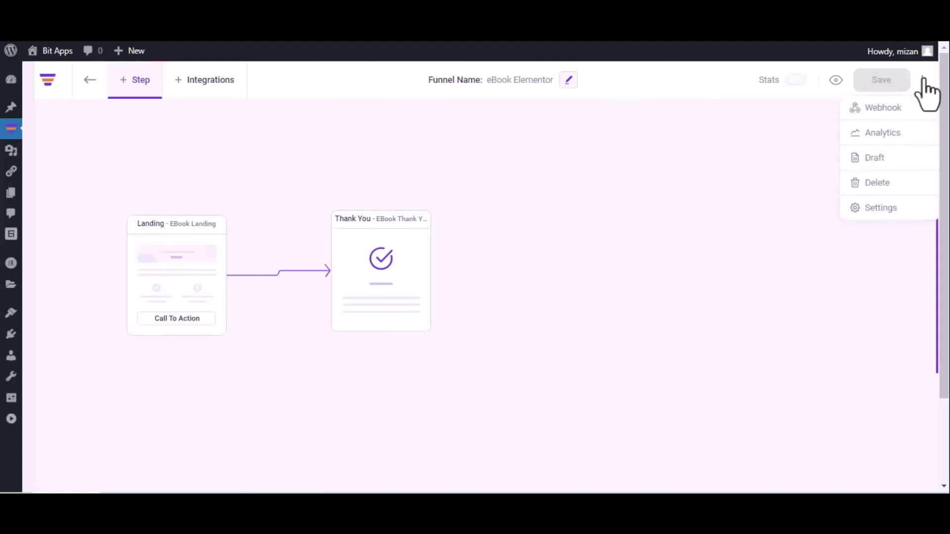
{"action": "left_click", "coordinate": [901, 107]}
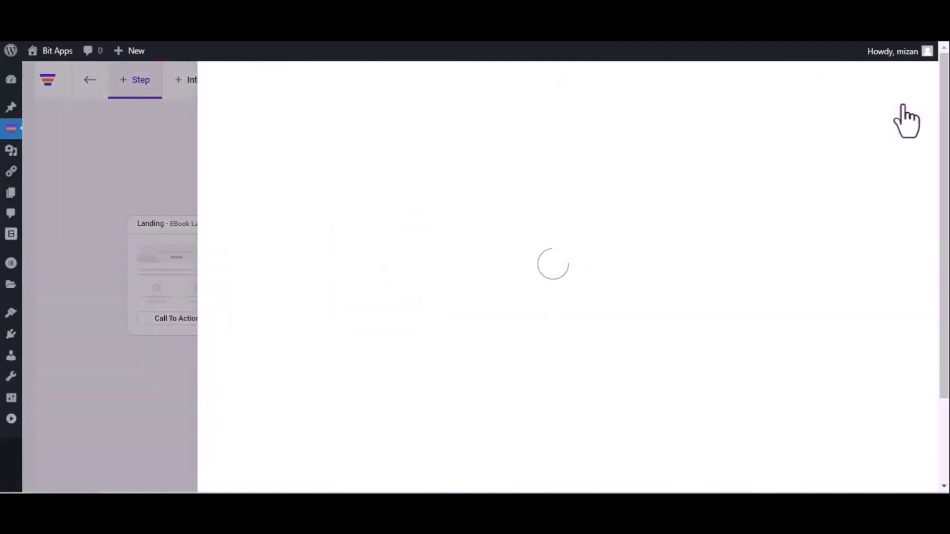
Add a new webhook, give it a name and paste the Bit Integrations URL as Request URL
{"action": "left_click", "coordinate": [848, 151]}
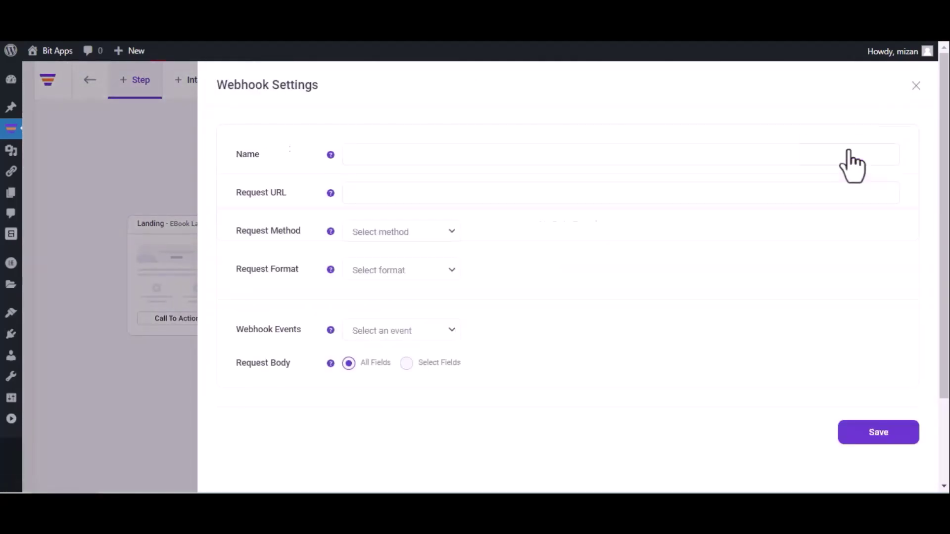
{"action": "left_click", "coordinate": [617, 161]}
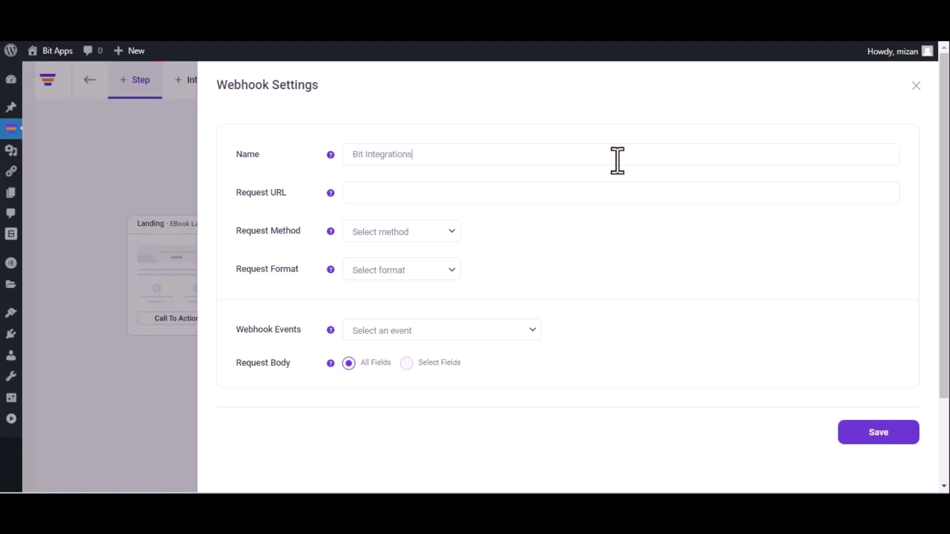
{"action": "left_click", "coordinate": [473, 192]}
{"action": "key", "text": "ctrl+v"}
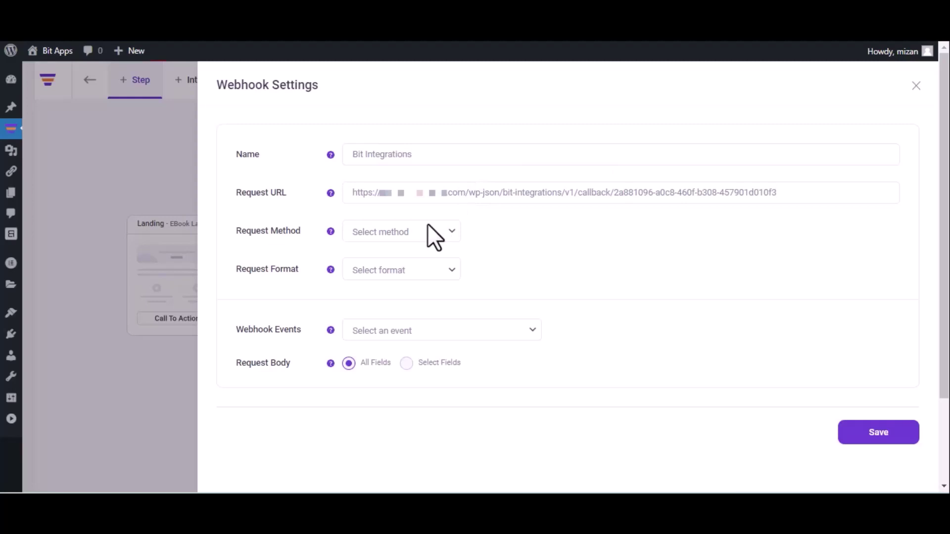
Set method POST, format JSON, and event After Optin Form Submitted (eBook Landing)
{"action": "left_click", "coordinate": [408, 237]}
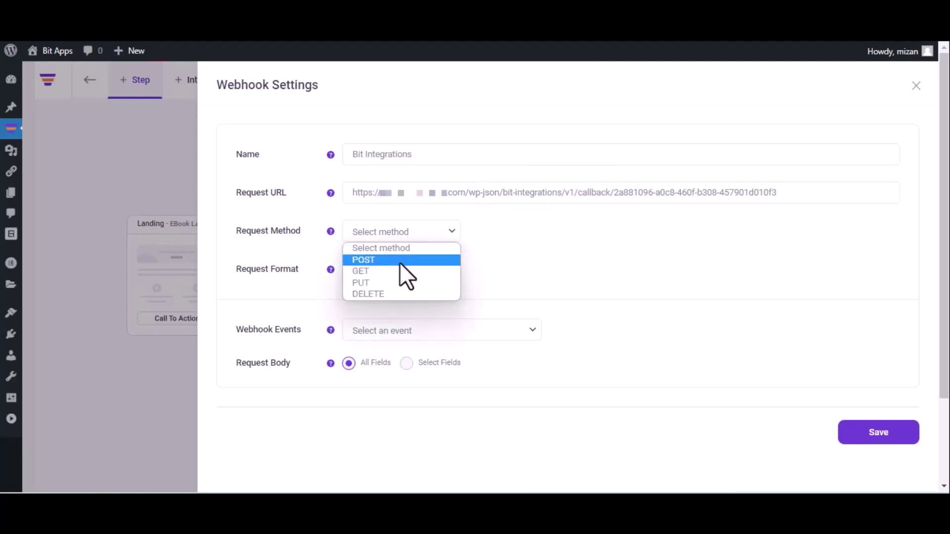
{"action": "left_click", "coordinate": [400, 261]}
{"action": "left_click", "coordinate": [399, 264]}
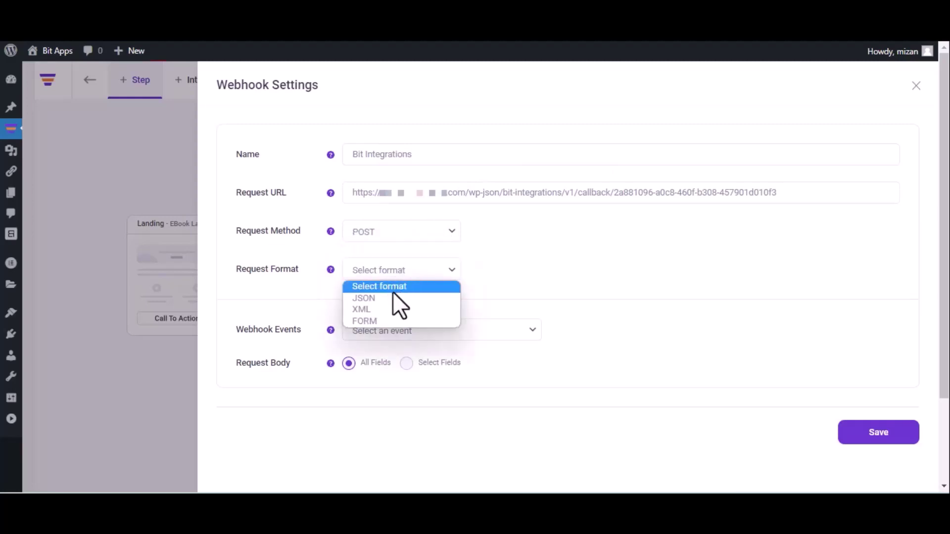
{"action": "left_click", "coordinate": [392, 298]}
{"action": "left_click", "coordinate": [417, 331]}
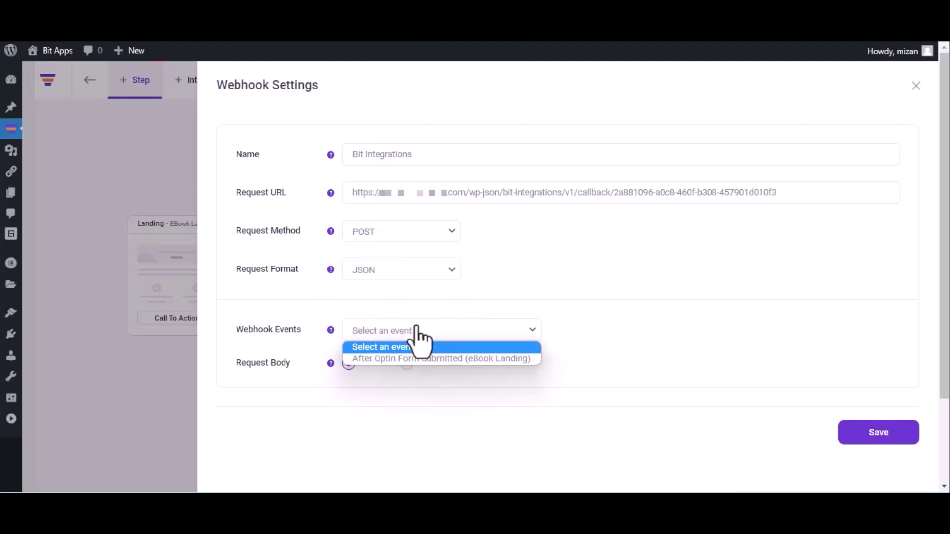
{"action": "left_click", "coordinate": [414, 362]}
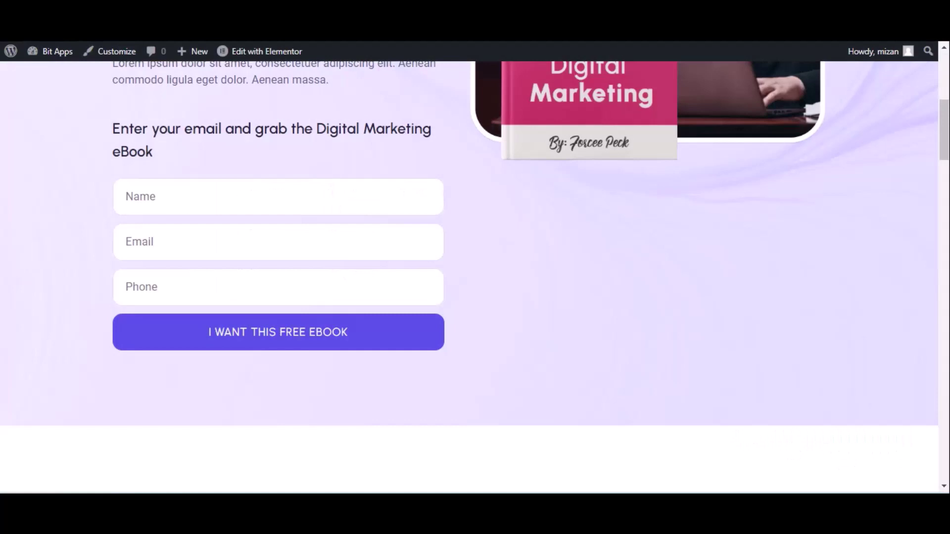
Submit the eBook optin form with a test name, e-mail and phone, then return to Bit Integrations
{"action": "left_click", "coordinate": [268, 198]}
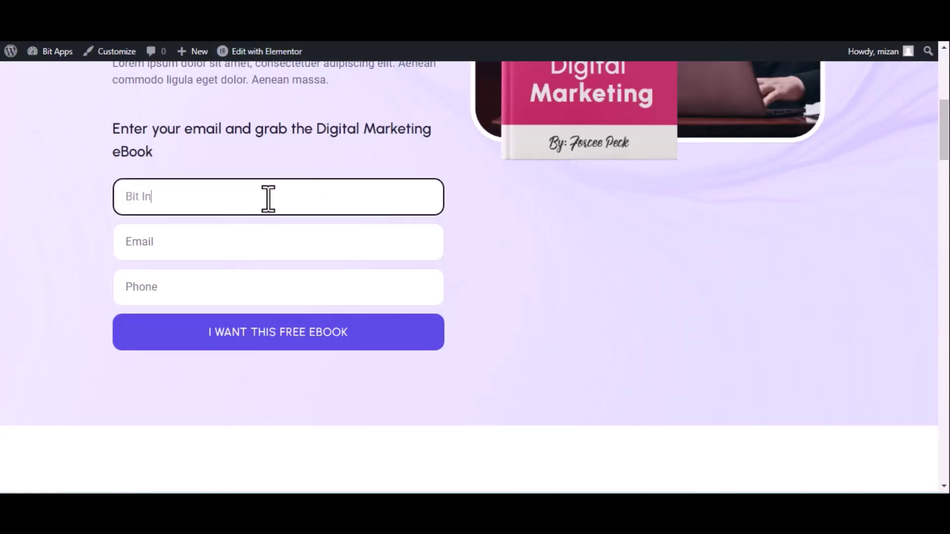
{"action": "left_click", "coordinate": [210, 252]}
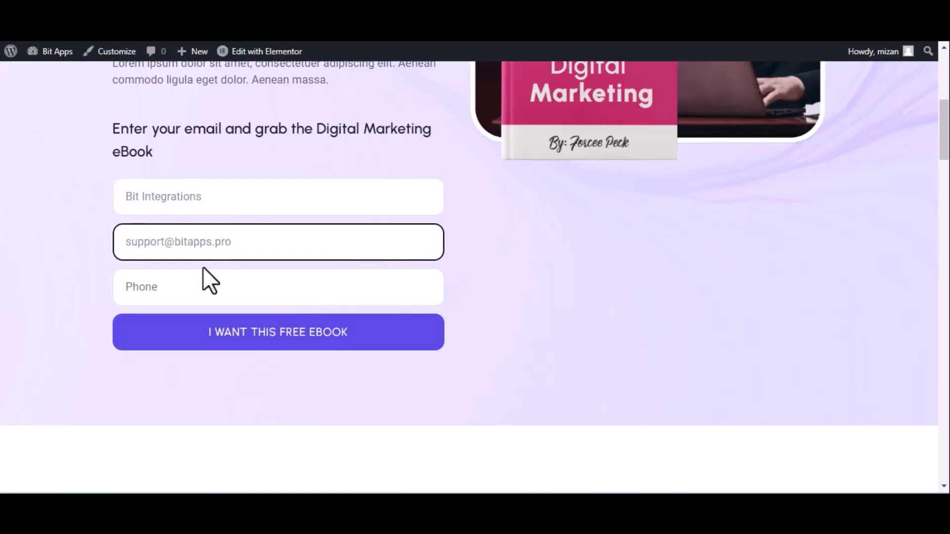
{"action": "left_click", "coordinate": [212, 287]}
{"action": "type", "text": "44455566"}
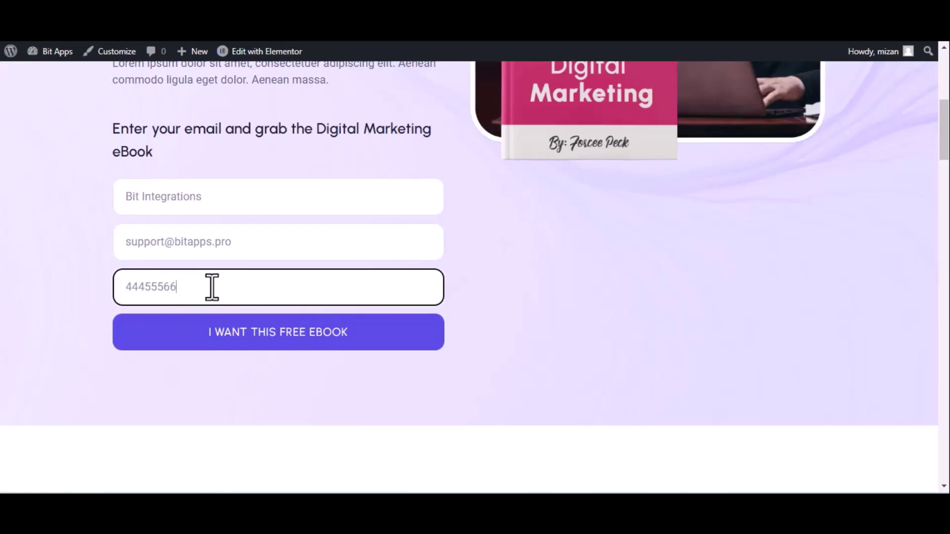
{"action": "type", "text": "6"}
{"action": "left_click", "coordinate": [243, 334]}
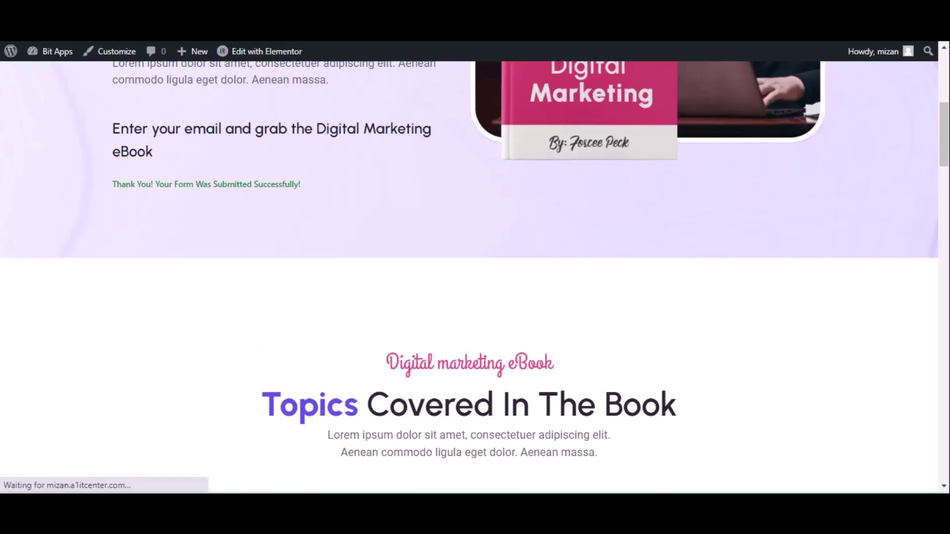
{"action": "key", "text": "ctrl+Tab"}
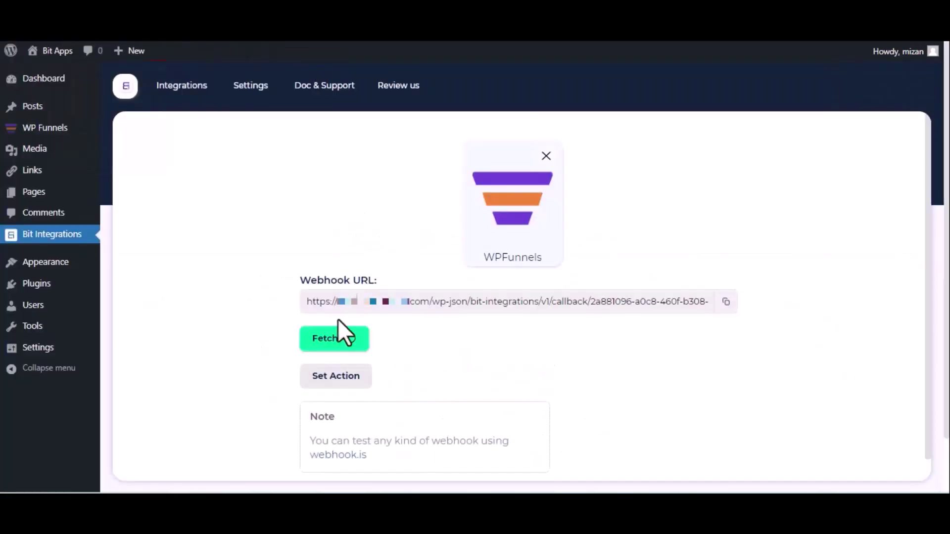
Proceed to Set Action and pick Integromat as the integration's action
{"action": "scroll", "coordinate": [332, 351], "scroll_direction": "down", "scroll_amount": 5}
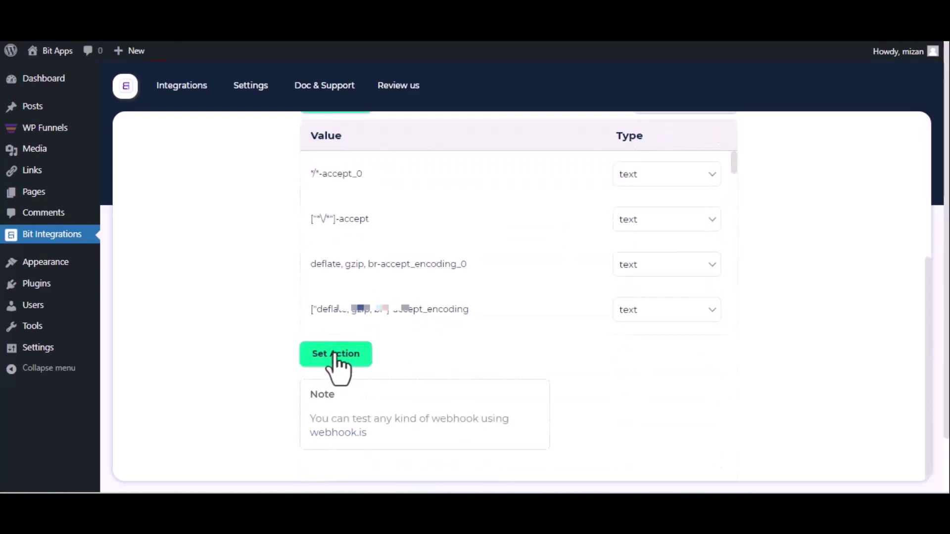
{"action": "left_click", "coordinate": [336, 354]}
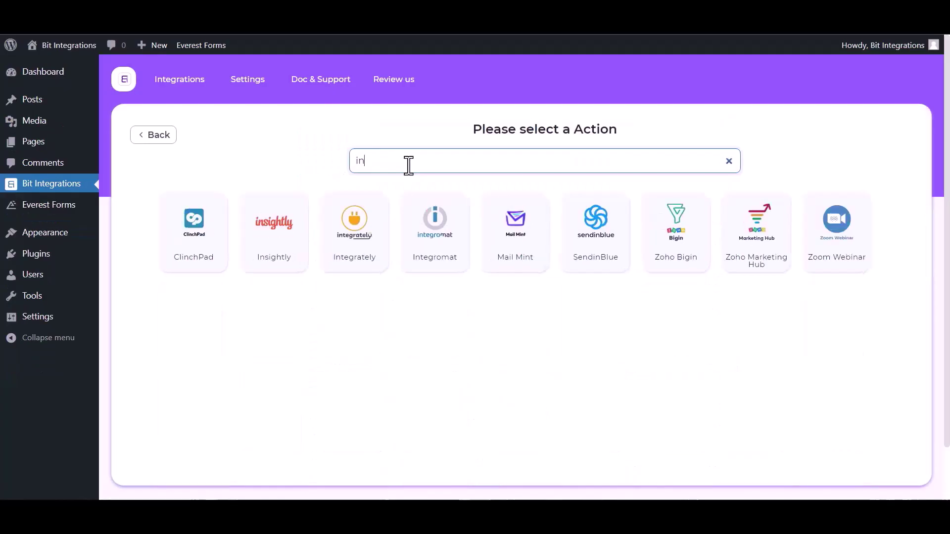
{"action": "left_click", "coordinate": [440, 262]}
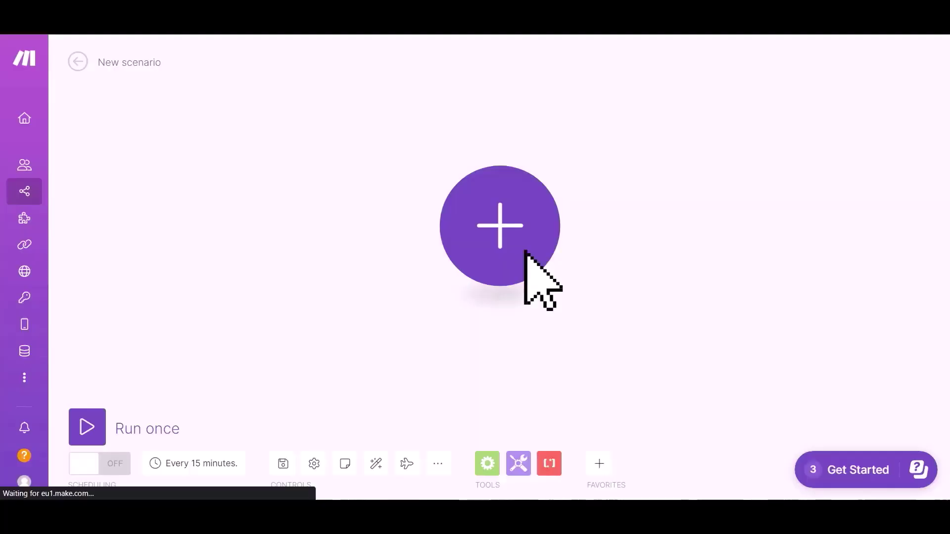
Add a Webhooks Custom webhook module as the scenario's first trigger
{"action": "left_click", "coordinate": [492, 233]}
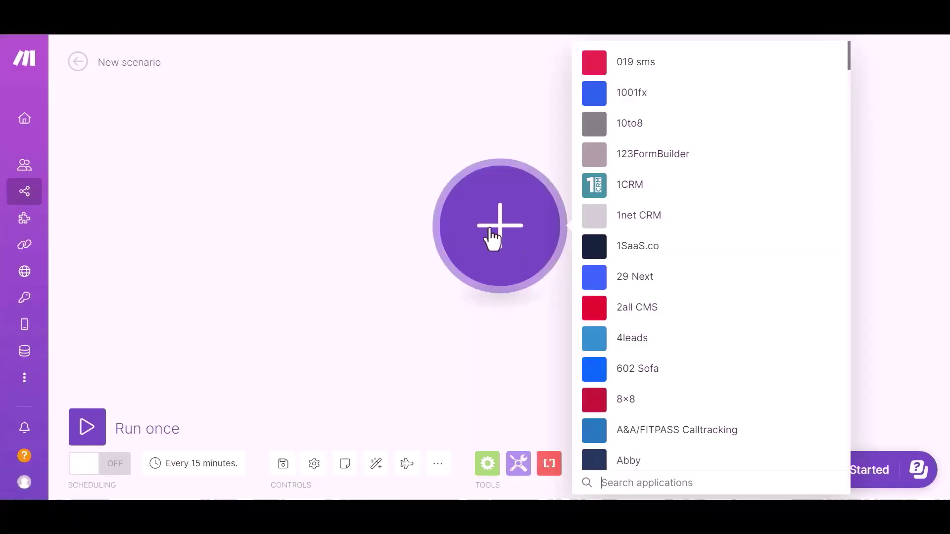
{"action": "left_click", "coordinate": [630, 483]}
{"action": "type", "text": "web"}
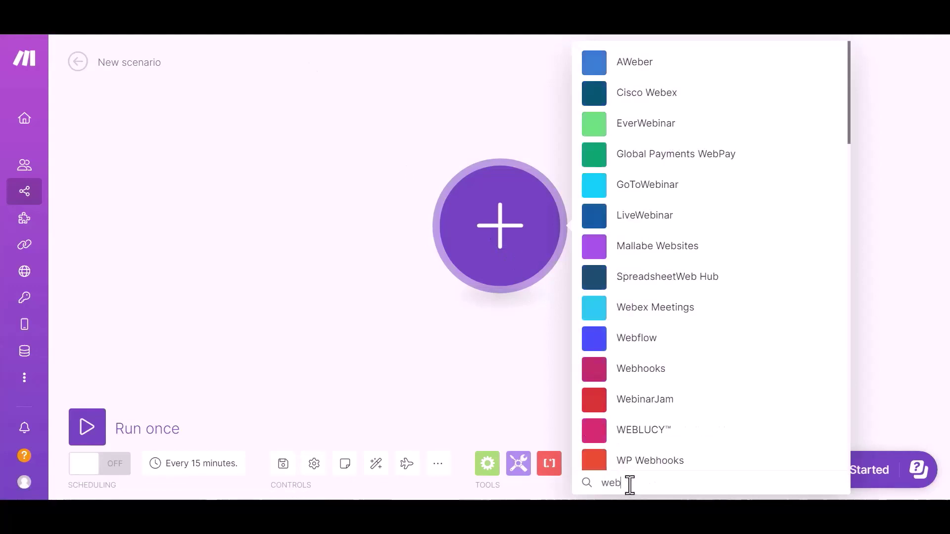
{"action": "type", "text": "hook"}
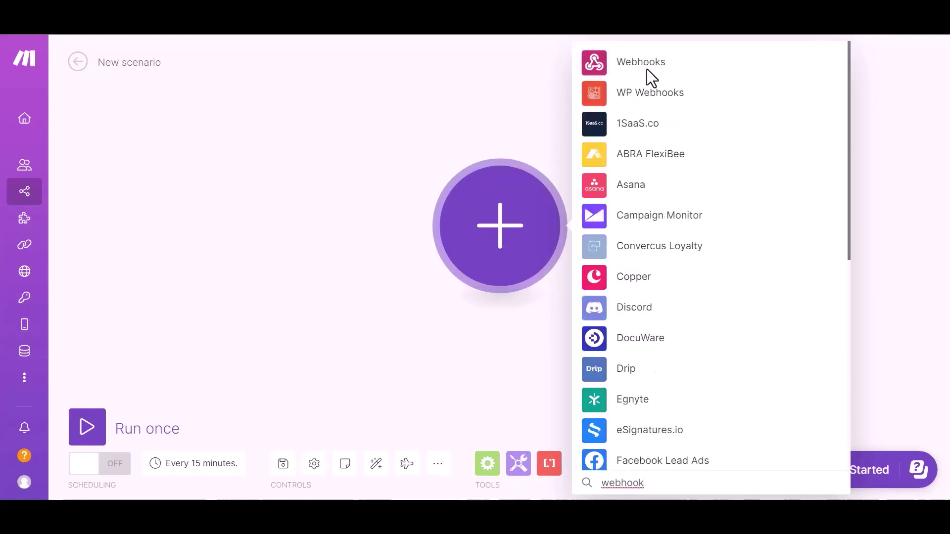
{"action": "left_click", "coordinate": [646, 69]}
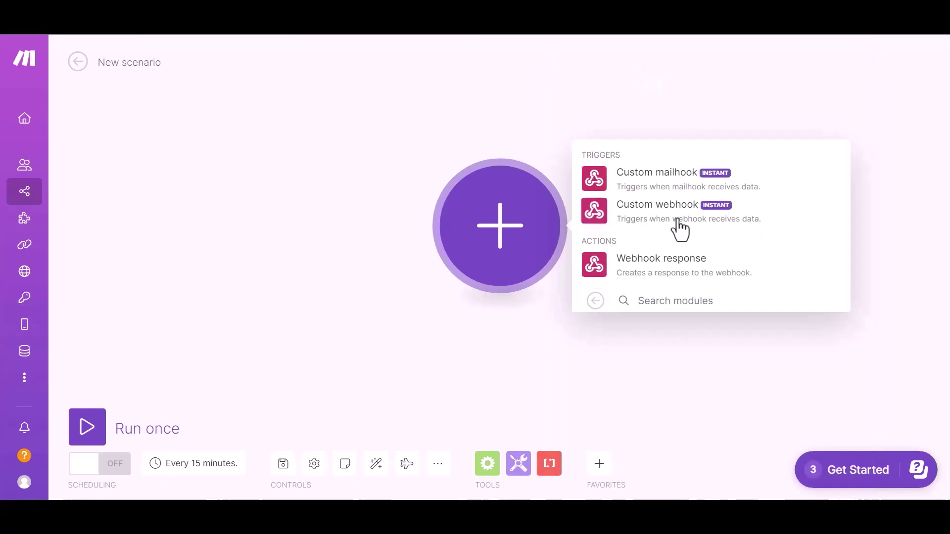
{"action": "left_click", "coordinate": [638, 219]}
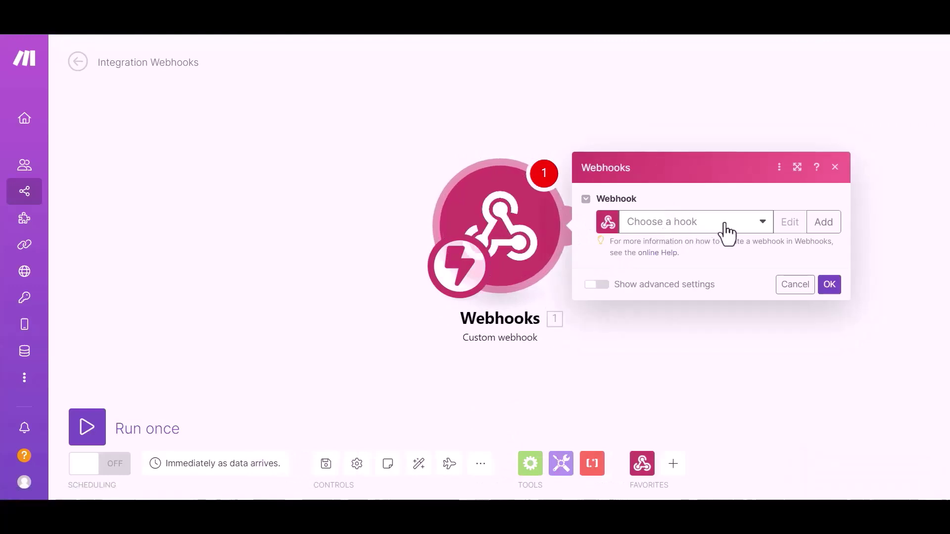
Use the existing 'My gateway-webhook' hook, copy its address and confirm
{"action": "left_click", "coordinate": [726, 225]}
{"action": "left_click", "coordinate": [717, 243]}
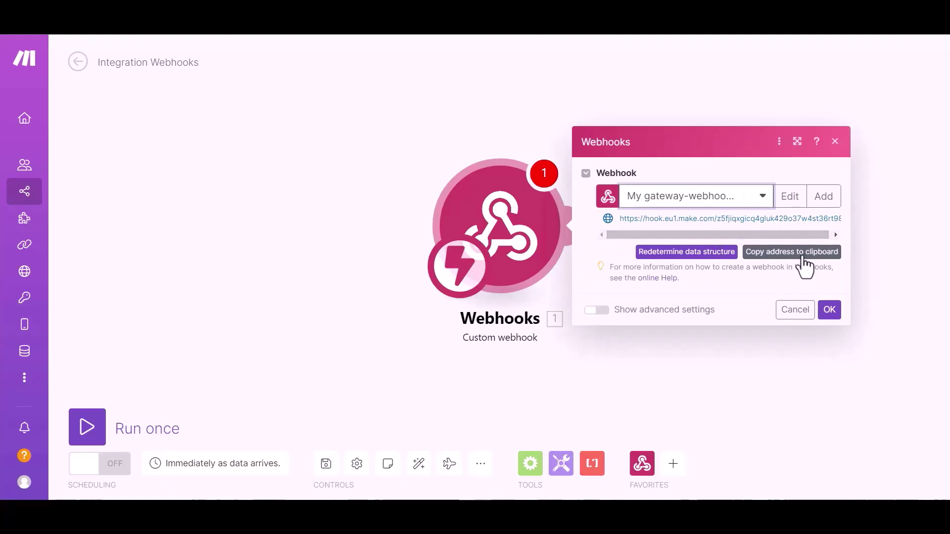
{"action": "left_click", "coordinate": [802, 256]}
{"action": "left_click", "coordinate": [829, 311]}
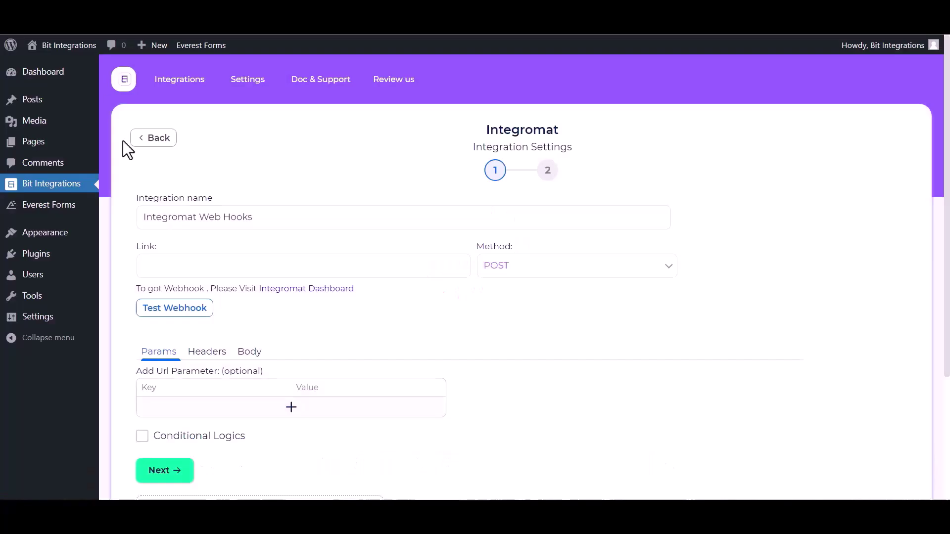
Paste the Make webhook URL as the Link and send all data as application/json
{"action": "left_click", "coordinate": [195, 259]}
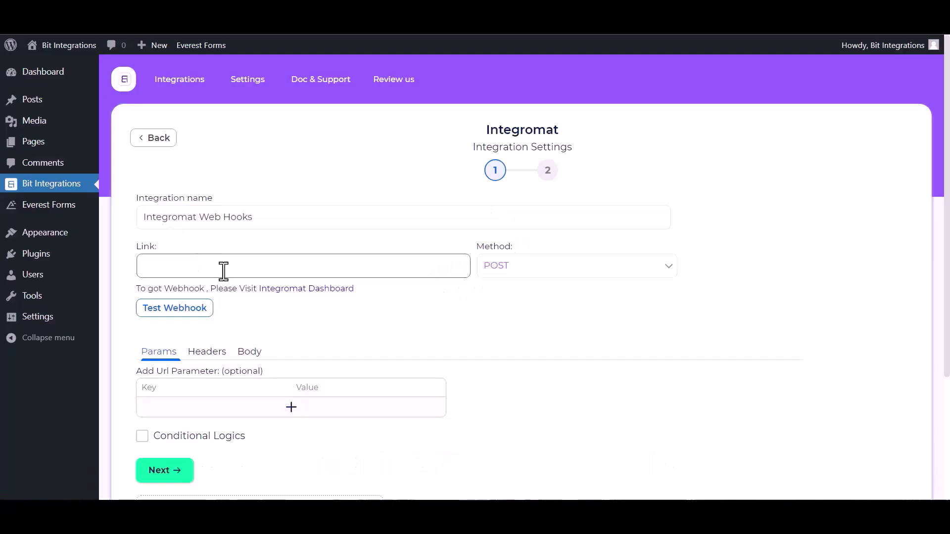
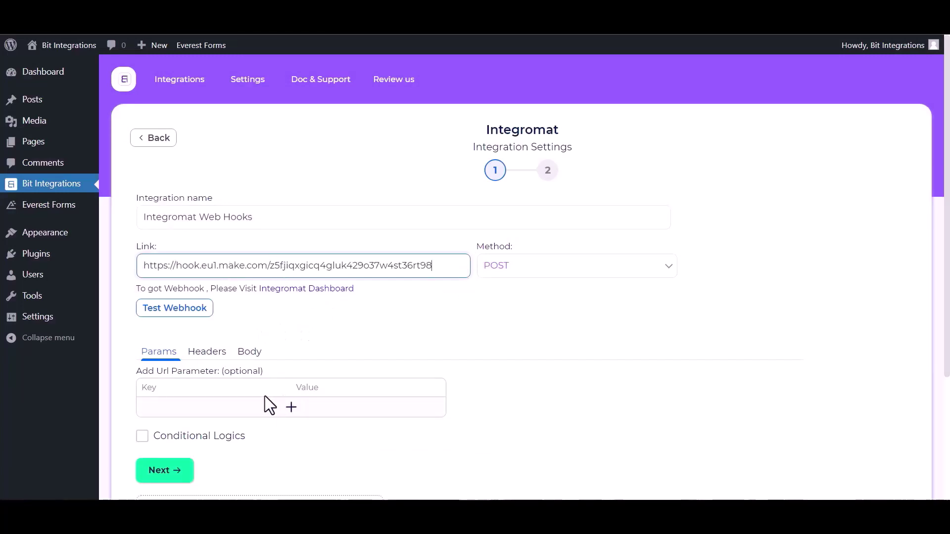
{"action": "left_click", "coordinate": [249, 353]}
{"action": "left_click", "coordinate": [172, 389]}
{"action": "scroll", "coordinate": [206, 398], "scroll_direction": "down", "scroll_amount": 1}
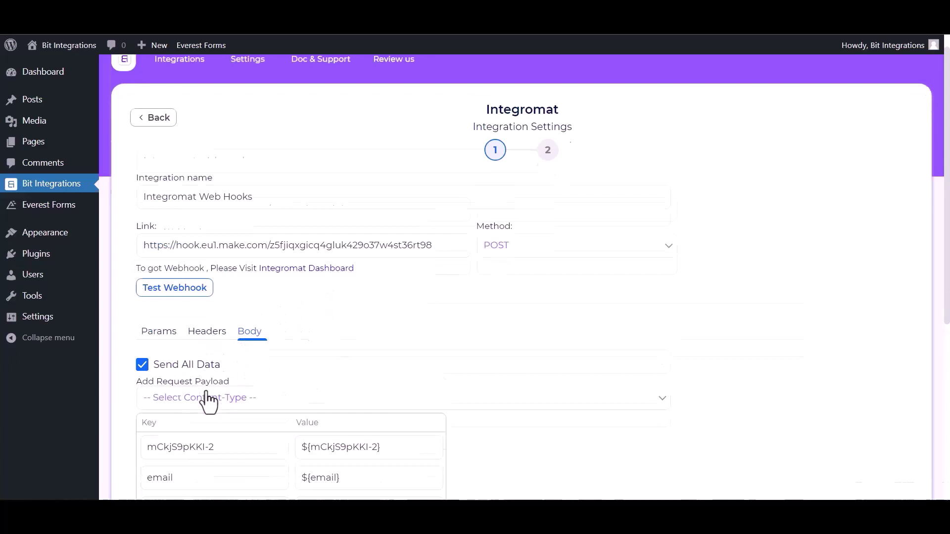
{"action": "left_click", "coordinate": [241, 357]}
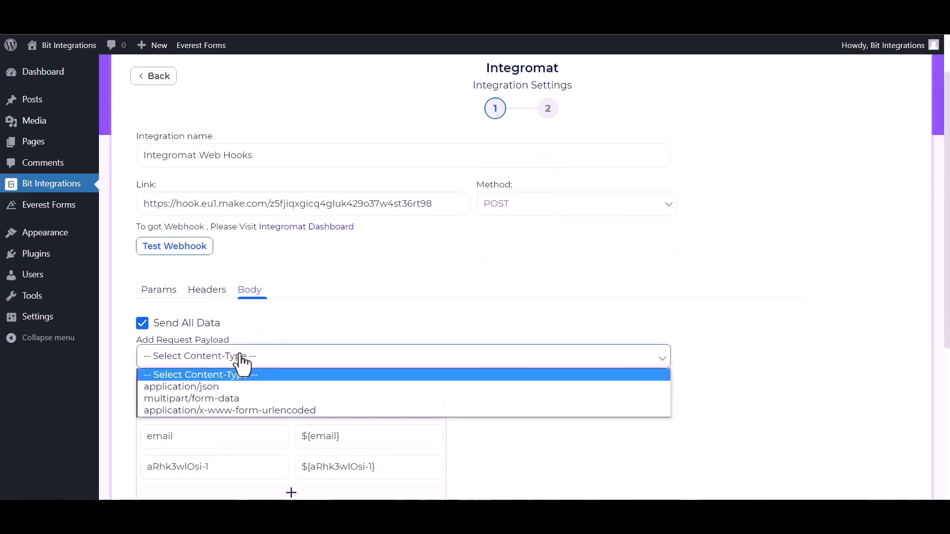
{"action": "left_click", "coordinate": [210, 389]}
Test the webhook connection and finish the integration setup
{"action": "scroll", "coordinate": [188, 256], "scroll_direction": "down", "scroll_amount": 1}
{"action": "left_click", "coordinate": [175, 241]}
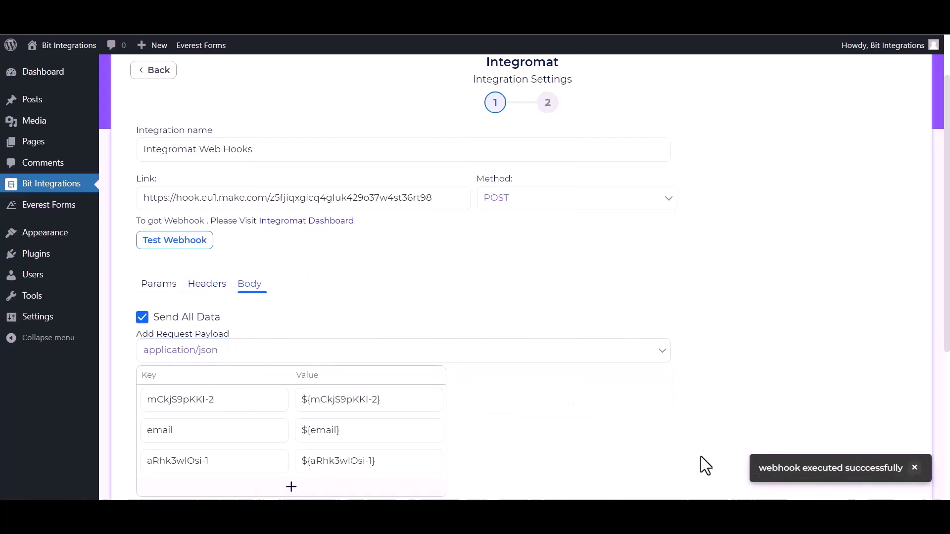
{"action": "scroll", "coordinate": [518, 435], "scroll_direction": "down", "scroll_amount": 4}
{"action": "left_click", "coordinate": [160, 366]}
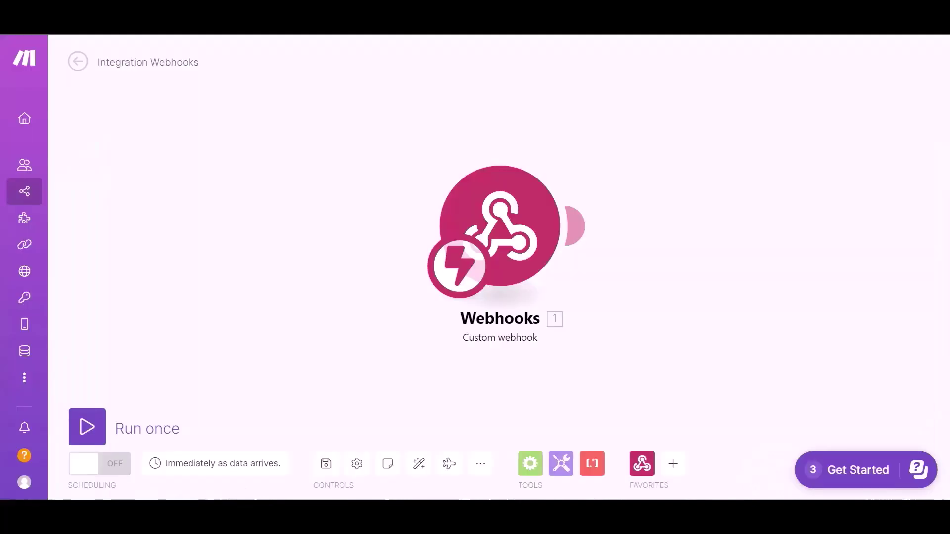
Search 'airta' and add Airtable's Create a Record module after the webhook
{"action": "left_click", "coordinate": [672, 463]}
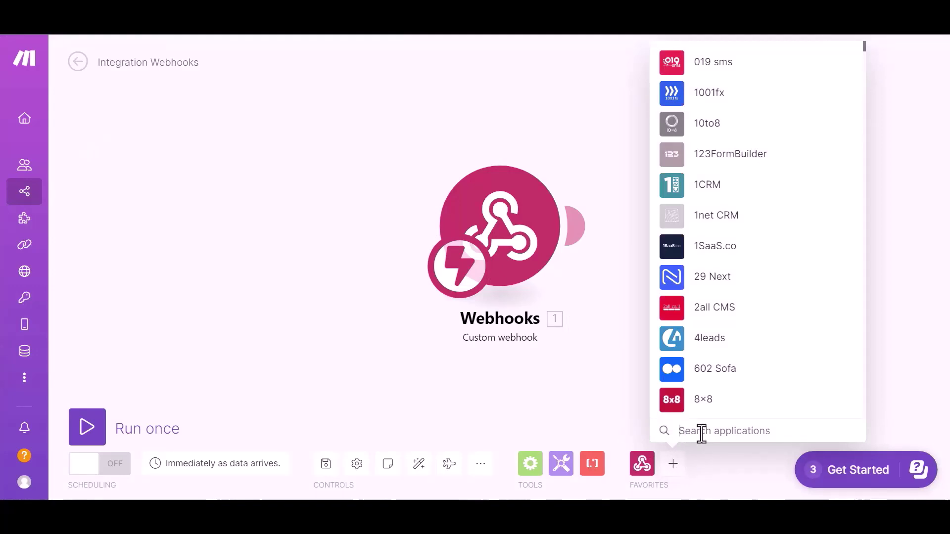
{"action": "type", "text": "airta"}
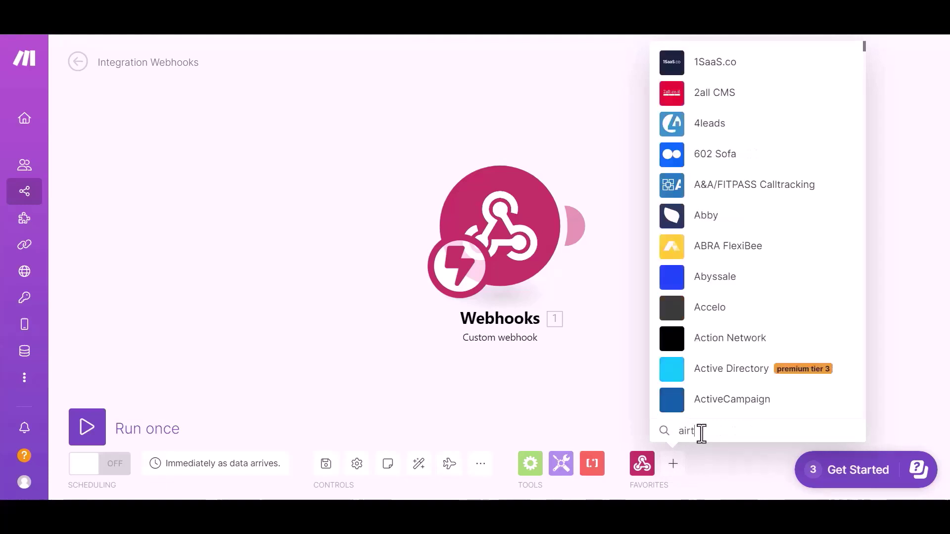
{"action": "left_click", "coordinate": [714, 374]}
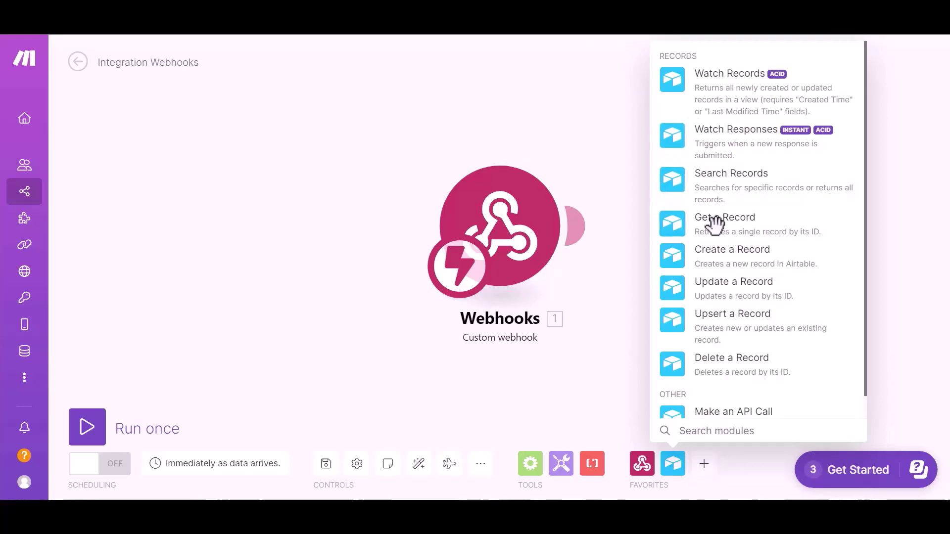
{"action": "left_click", "coordinate": [726, 218]}
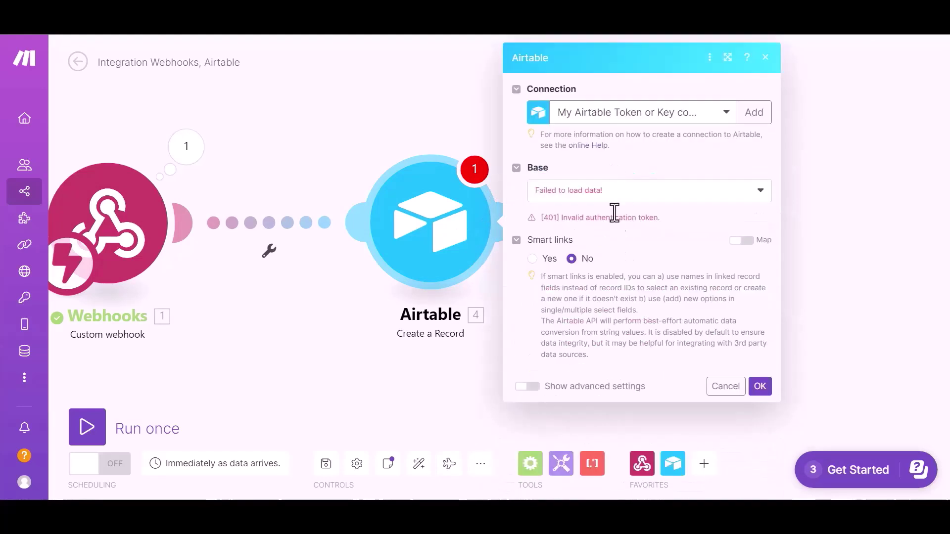
Use the existing Airtable connection with base 'bit integration' and table 'Table 1'
{"action": "left_click", "coordinate": [704, 110]}
{"action": "left_click", "coordinate": [616, 154]}
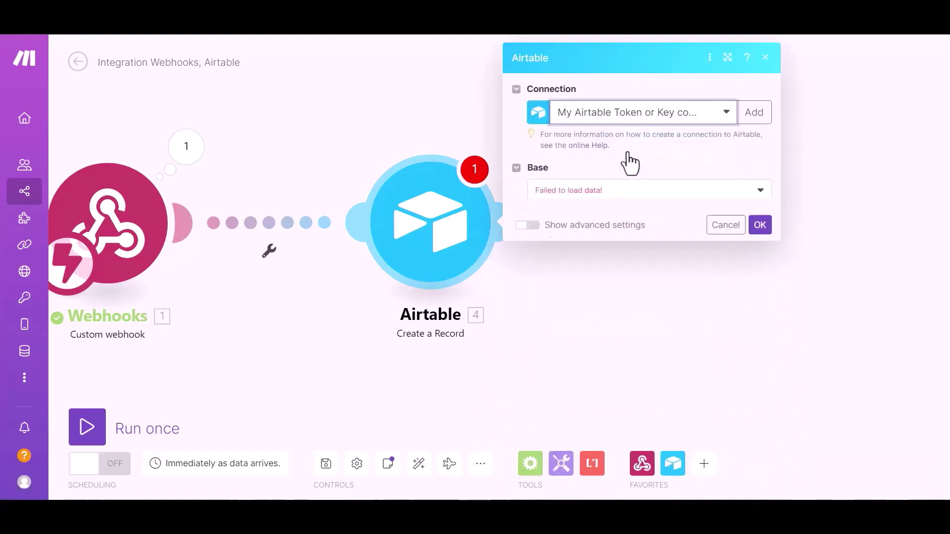
{"action": "left_click", "coordinate": [637, 210]}
{"action": "left_click", "coordinate": [574, 222]}
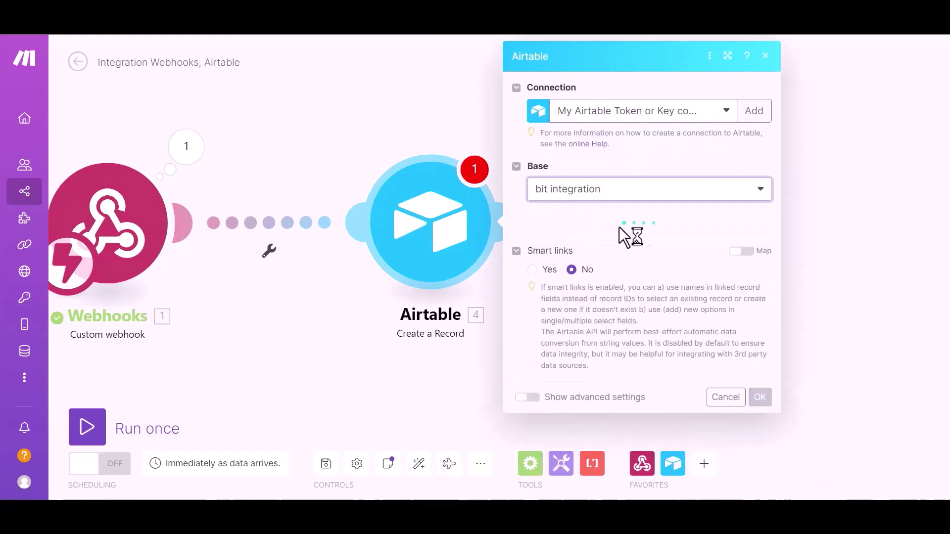
{"action": "left_click", "coordinate": [596, 244]}
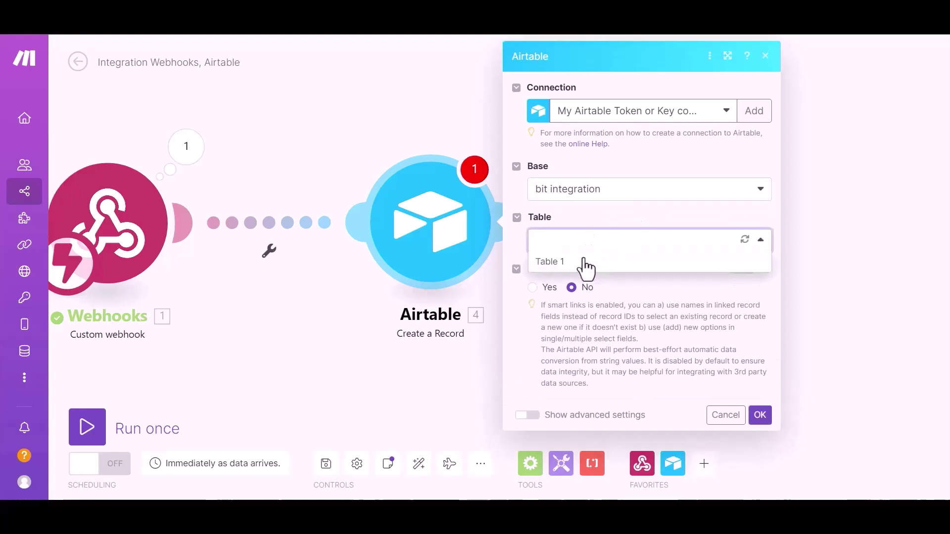
{"action": "left_click", "coordinate": [585, 264]}
Map the webhook's name, email and phone items into the Name, Email and Number fields
{"action": "scroll", "coordinate": [616, 277], "scroll_direction": "down", "scroll_amount": 2}
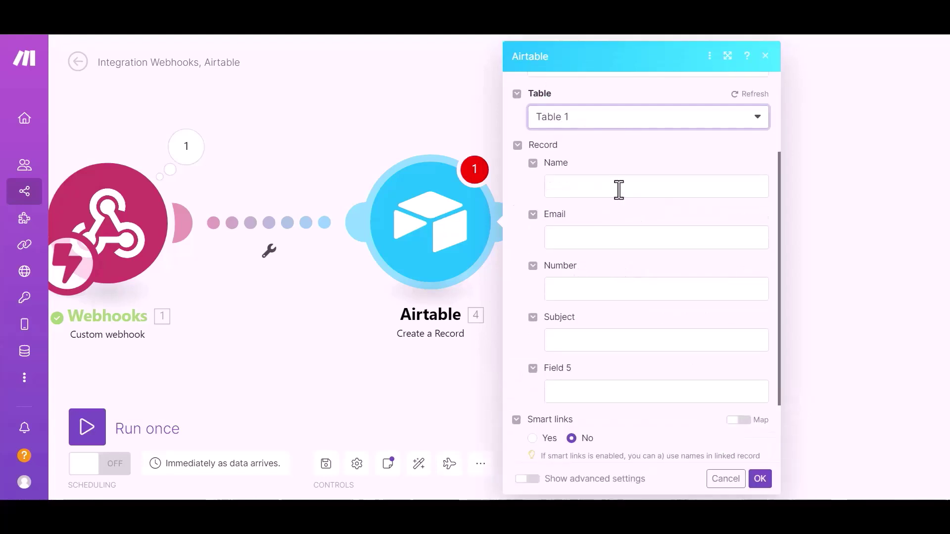
{"action": "left_click", "coordinate": [617, 189]}
{"action": "left_click", "coordinate": [377, 214]}
{"action": "left_click", "coordinate": [591, 236]}
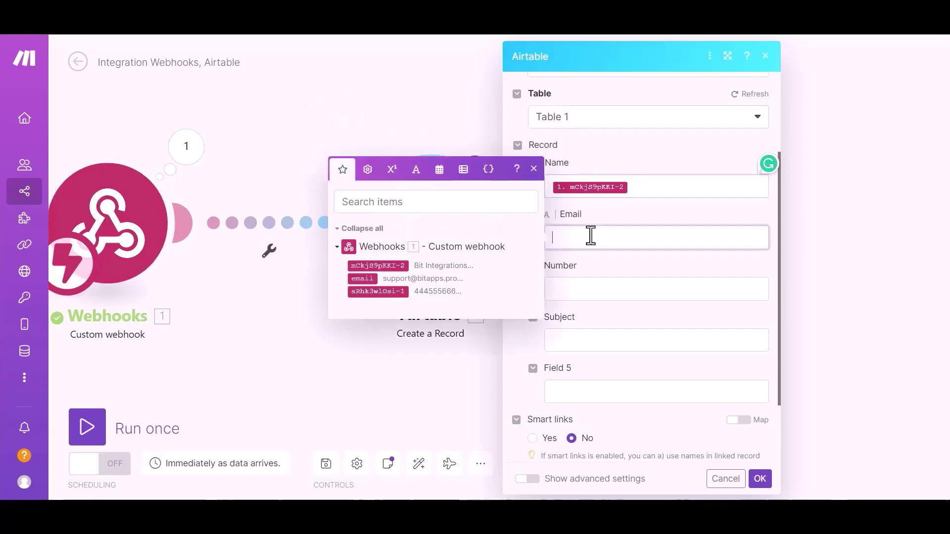
{"action": "left_click", "coordinate": [362, 278]}
{"action": "left_click", "coordinate": [602, 294]}
{"action": "left_click", "coordinate": [418, 339]}
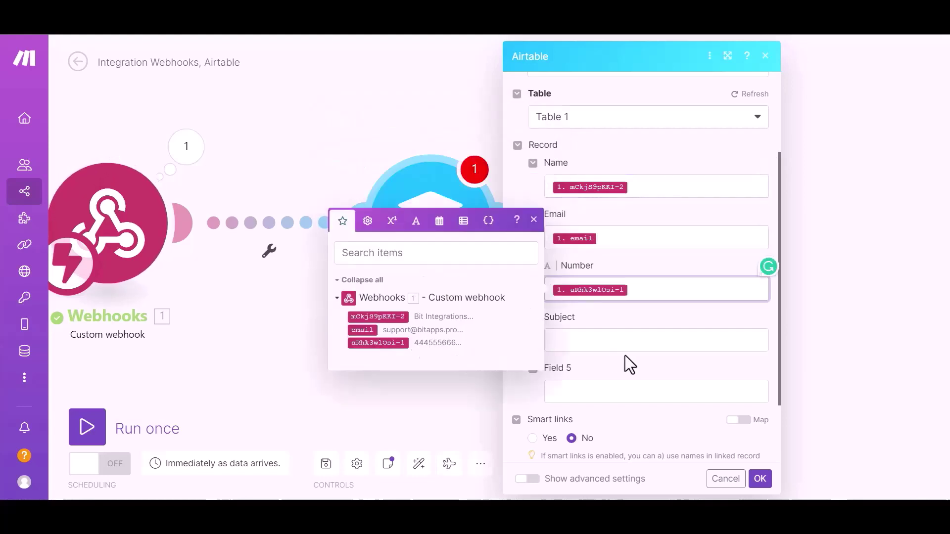
{"action": "left_click", "coordinate": [615, 416]}
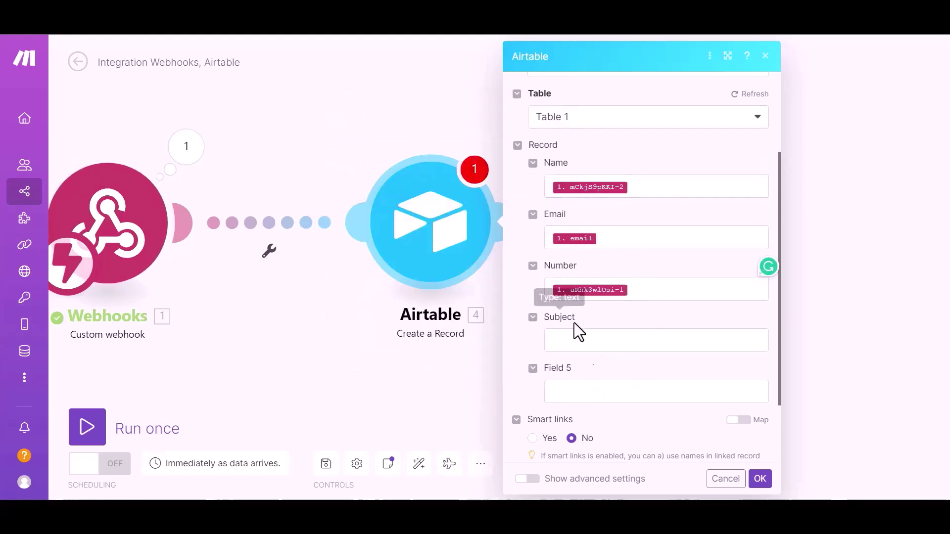
Save the Airtable module and run the scenario once to await data
{"action": "scroll", "coordinate": [576, 329], "scroll_direction": "down", "scroll_amount": 2}
{"action": "left_click", "coordinate": [761, 478]}
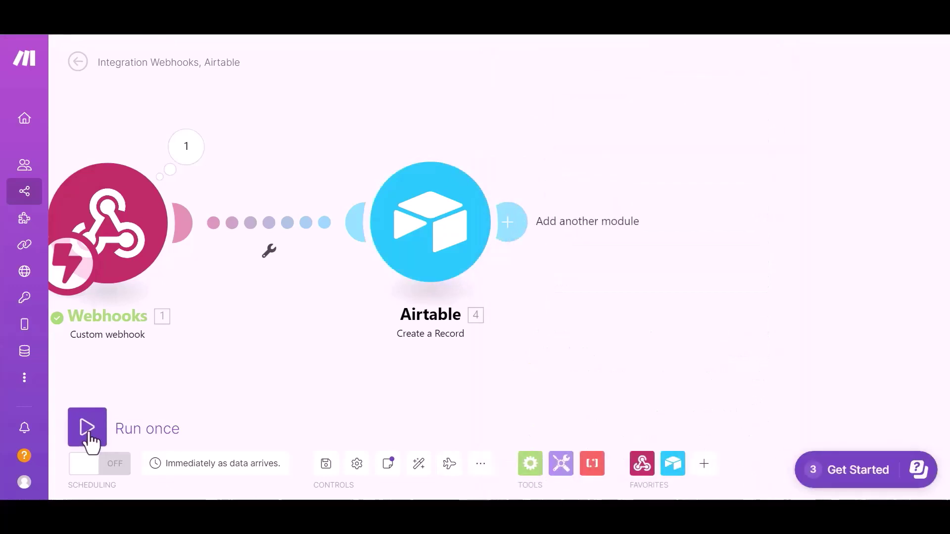
{"action": "left_click", "coordinate": [88, 440]}
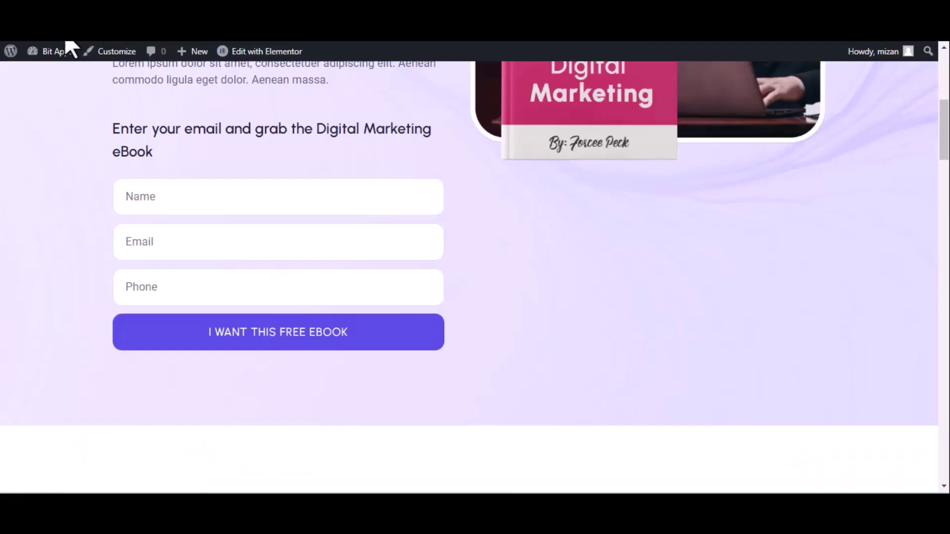
Reload the optin page and submit it with name 'Bit integrations', a test e-mail and phone
{"action": "left_click", "coordinate": [64, 49]}
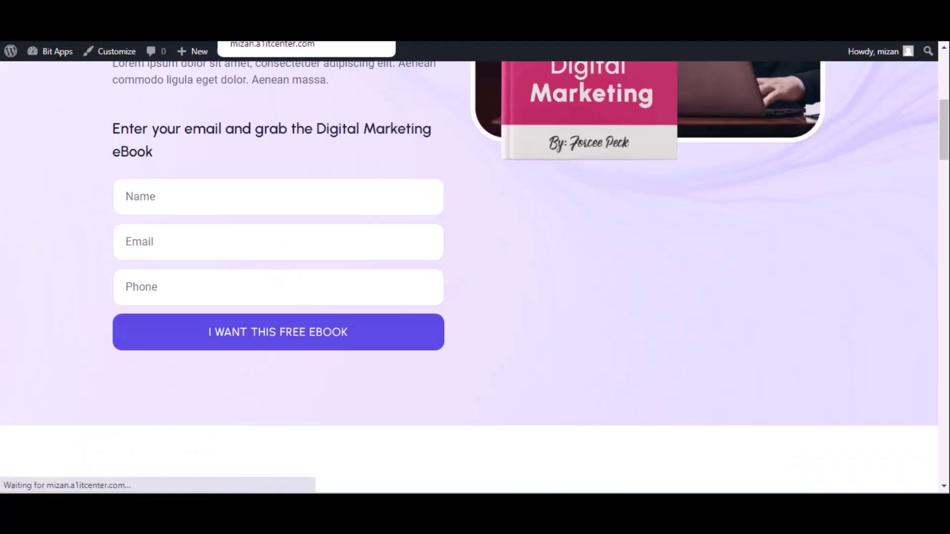
{"action": "left_click", "coordinate": [168, 198]}
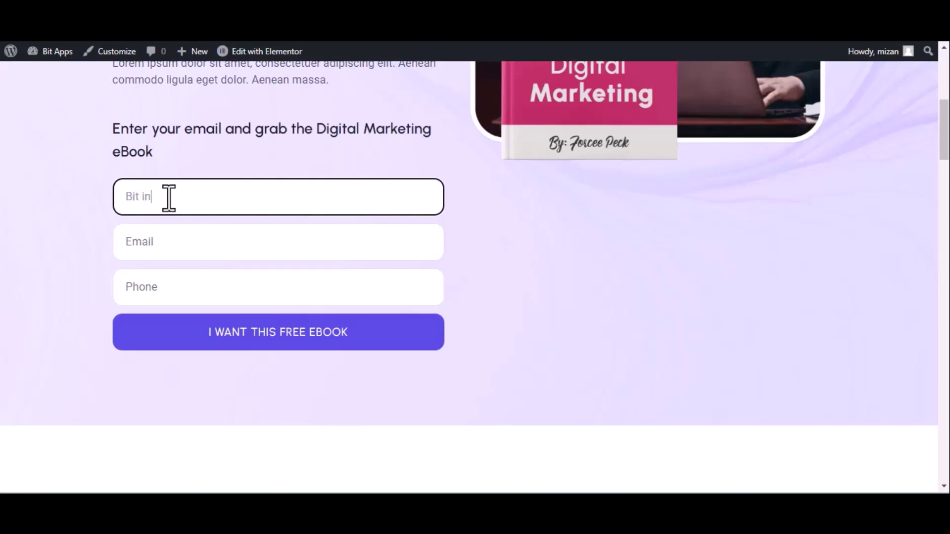
{"action": "type", "text": "Bit integrations"}
{"action": "left_click", "coordinate": [209, 247]}
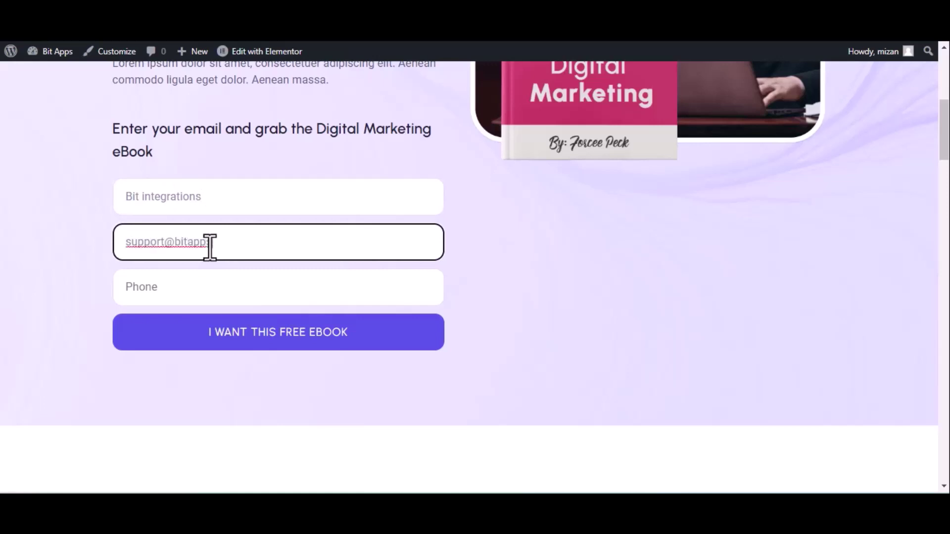
{"action": "type", "text": "o"}
{"action": "left_click", "coordinate": [297, 295]}
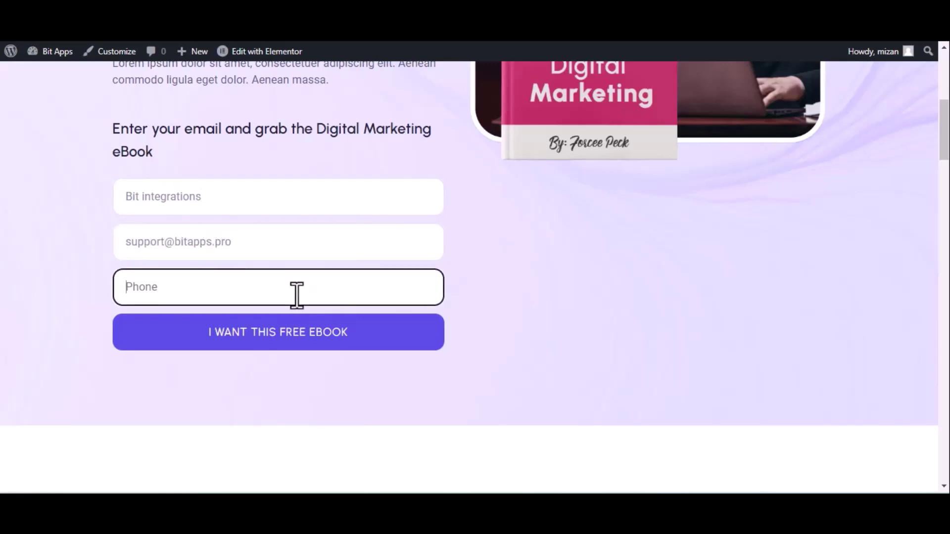
{"action": "type", "text": "4444"}
{"action": "left_click", "coordinate": [296, 332]}
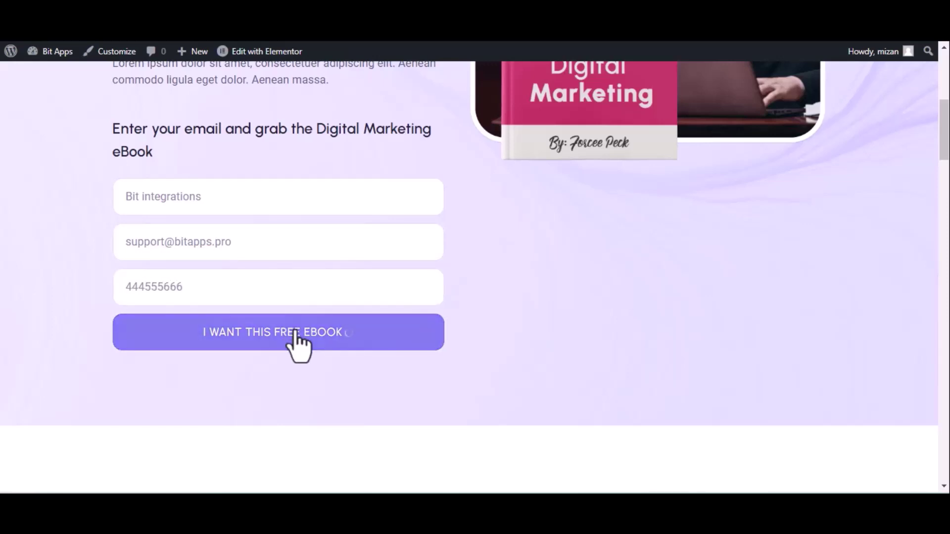